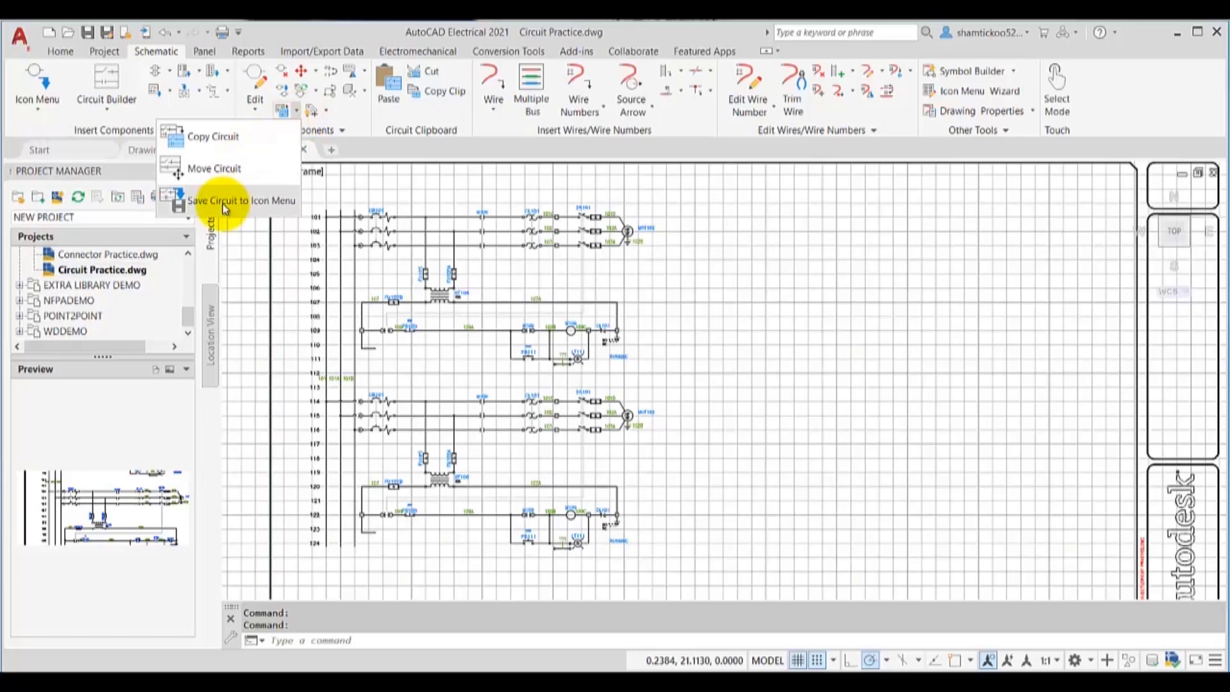
pyautogui.click(223, 201)
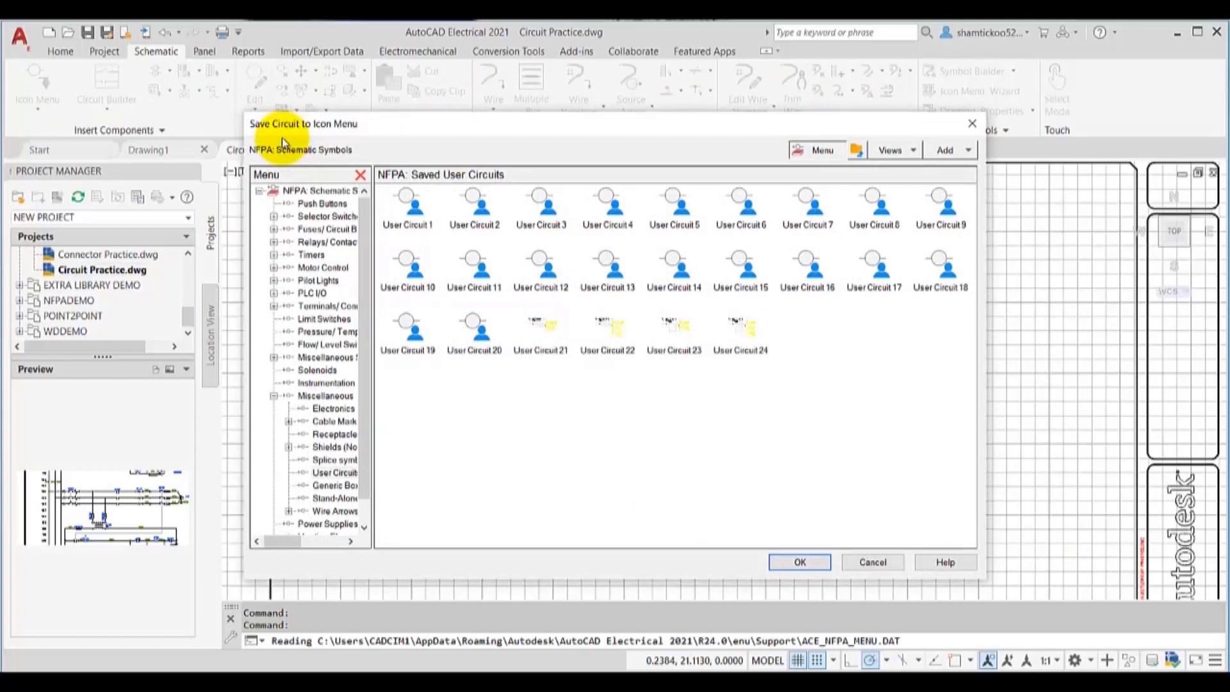
pyautogui.moveTo(282, 137); pyautogui.dragTo(287, 139)
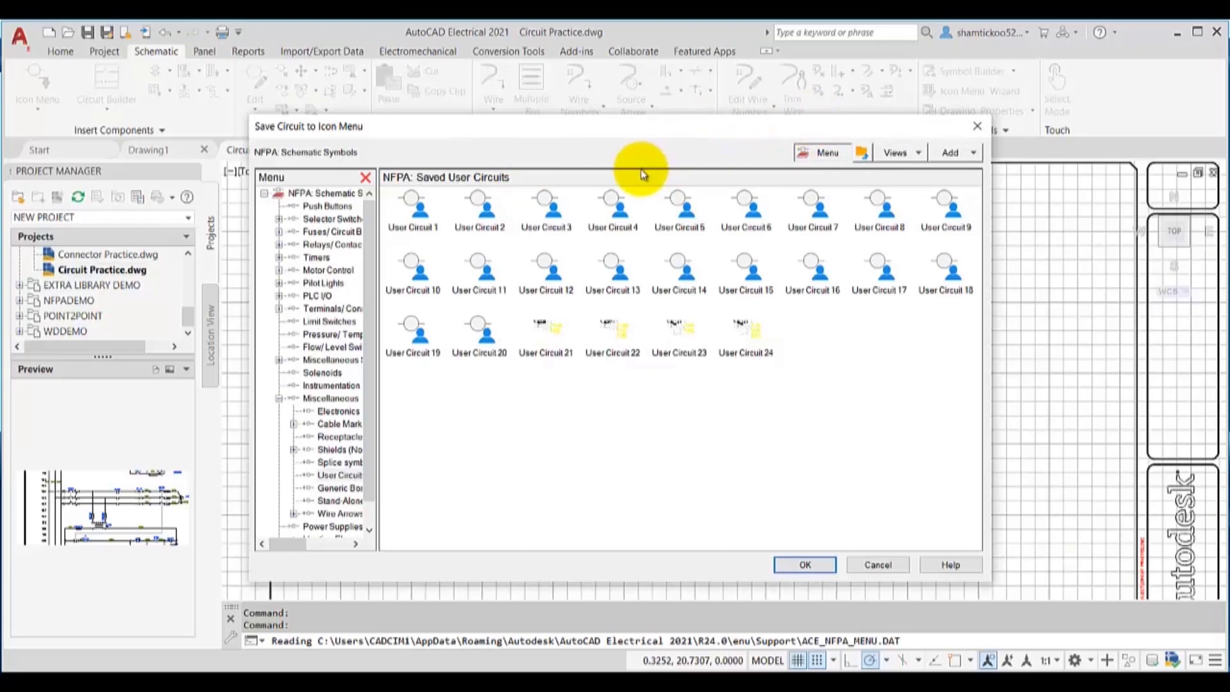
pyautogui.click(974, 154)
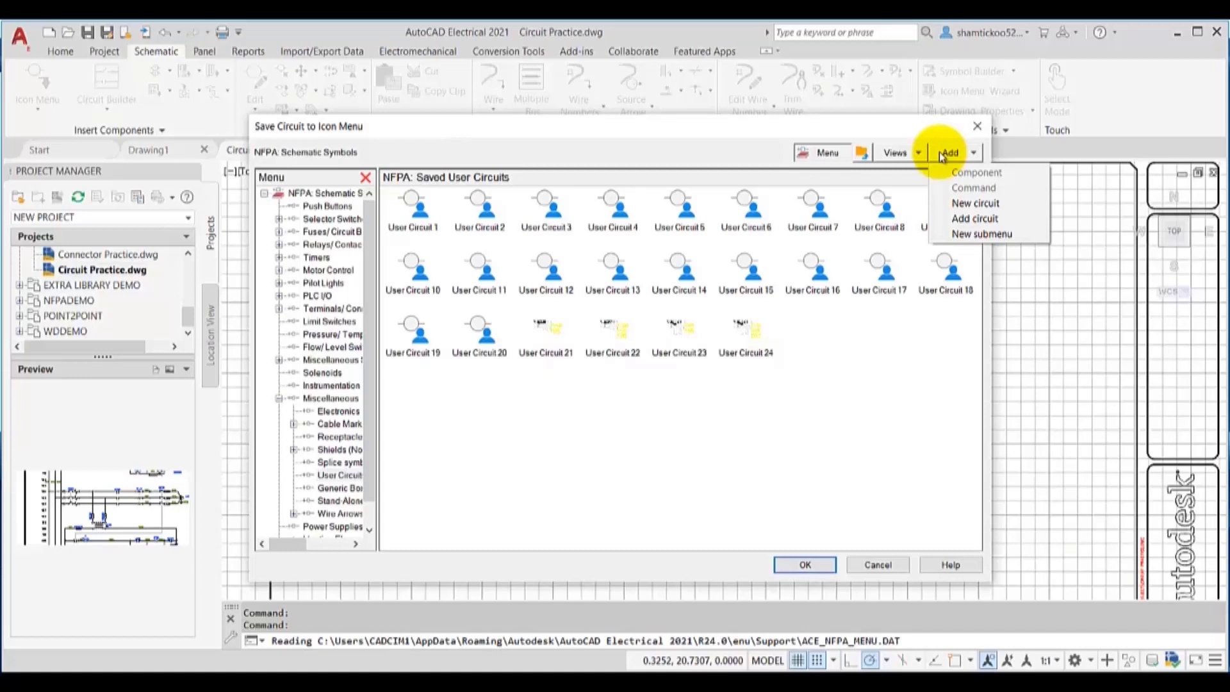
pyautogui.click(958, 203)
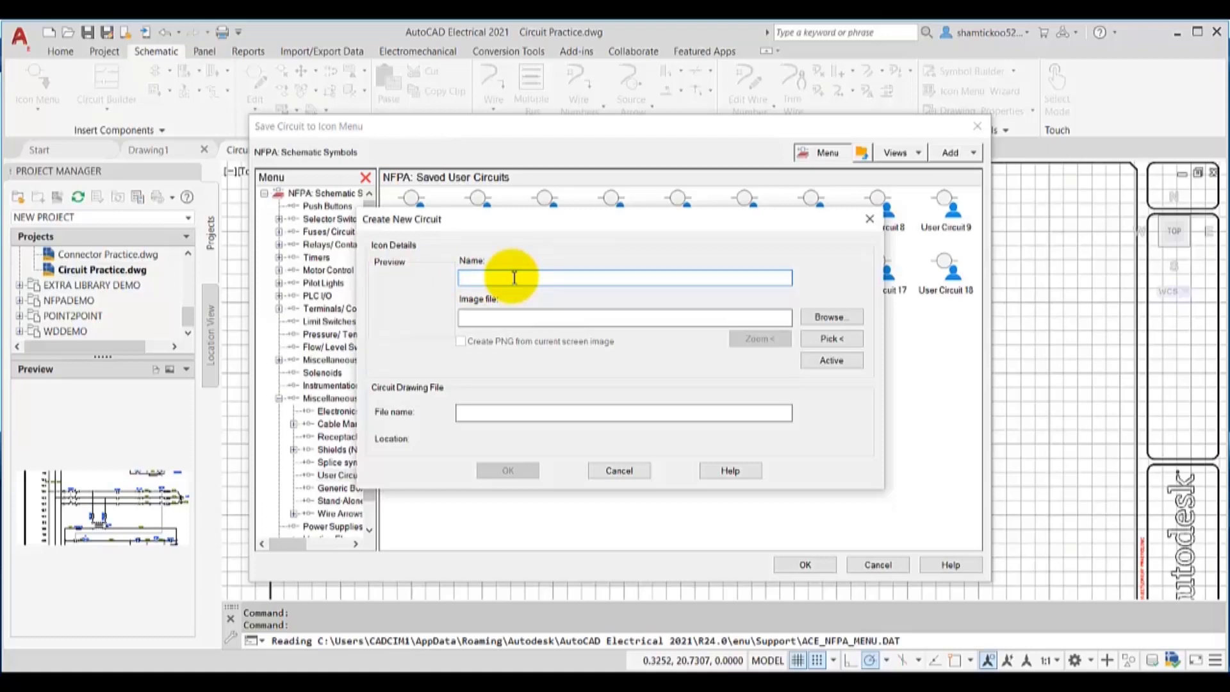
pyautogui.write('Circuit1')
pyautogui.click(503, 319)
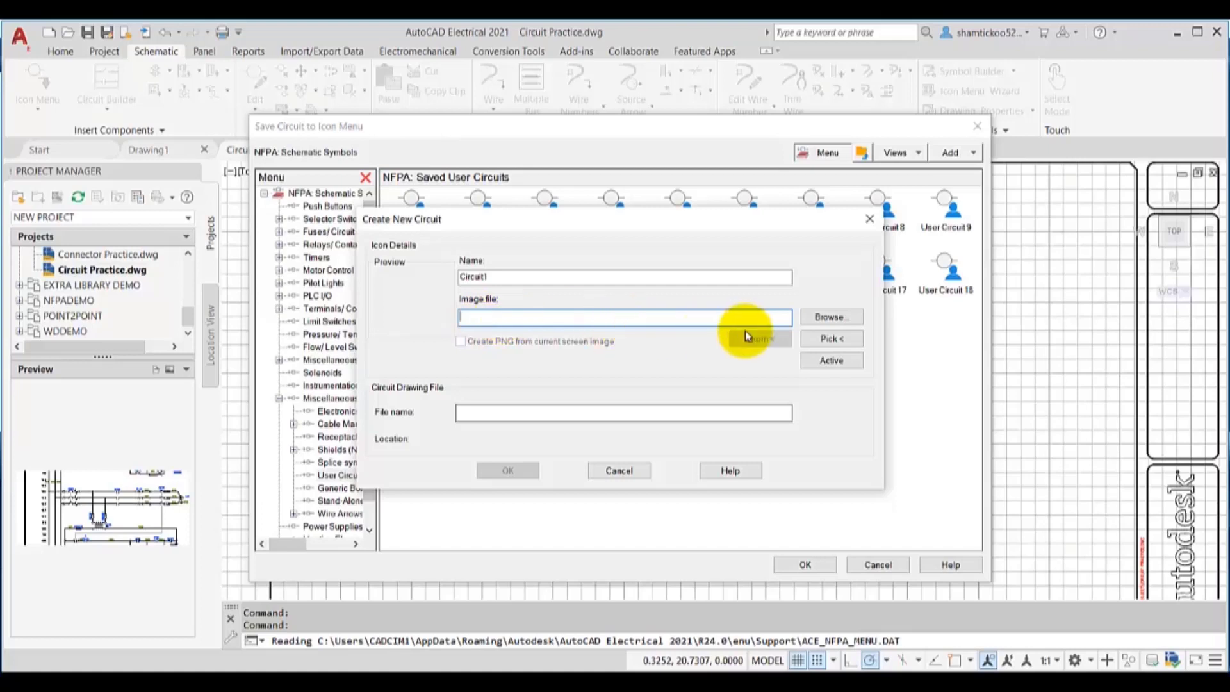
pyautogui.click(830, 318)
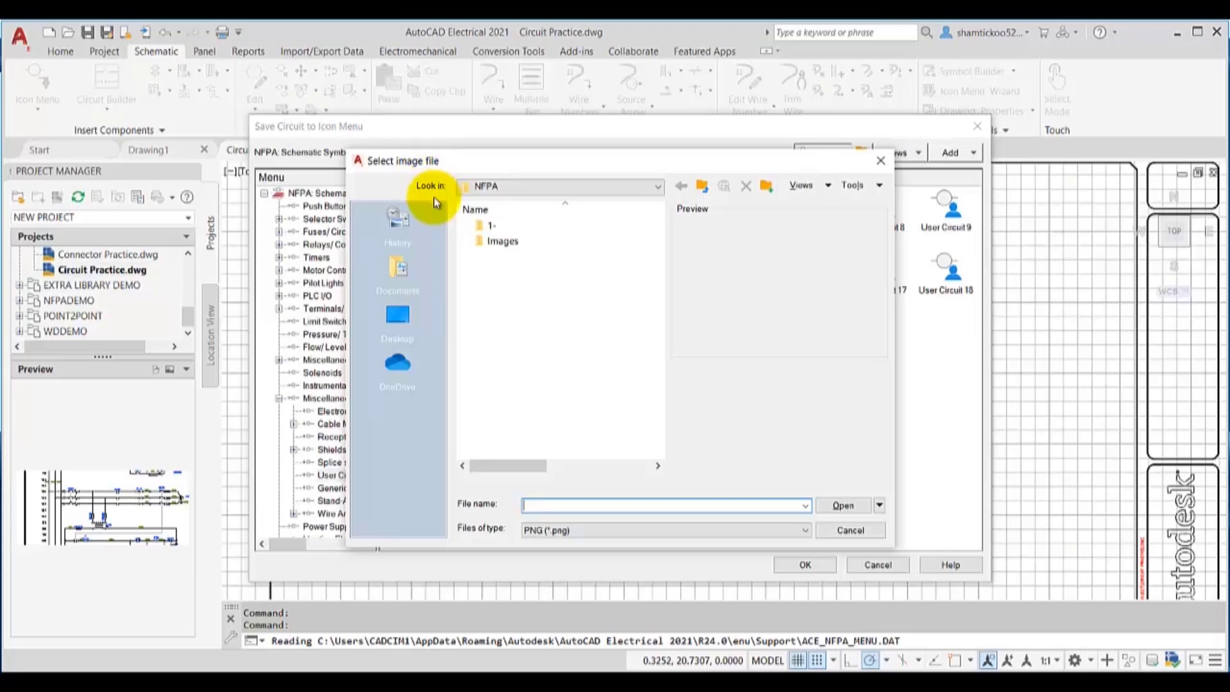
pyautogui.click(856, 530)
pyautogui.click(499, 322)
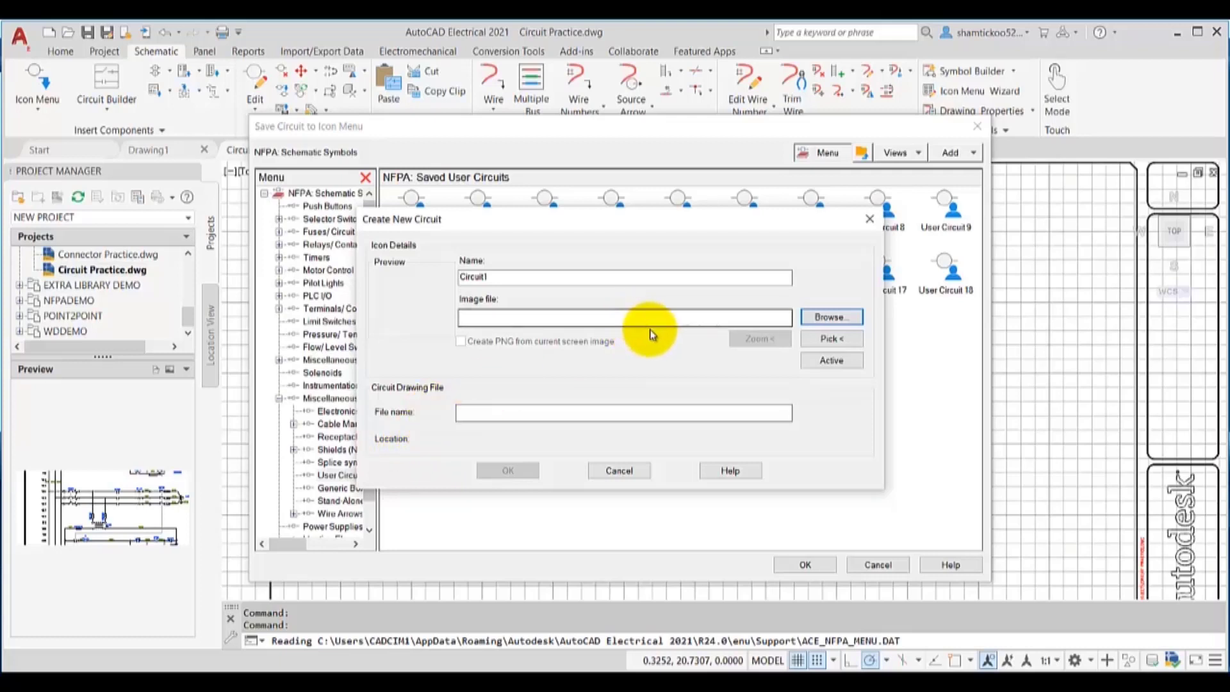
pyautogui.click(830, 362)
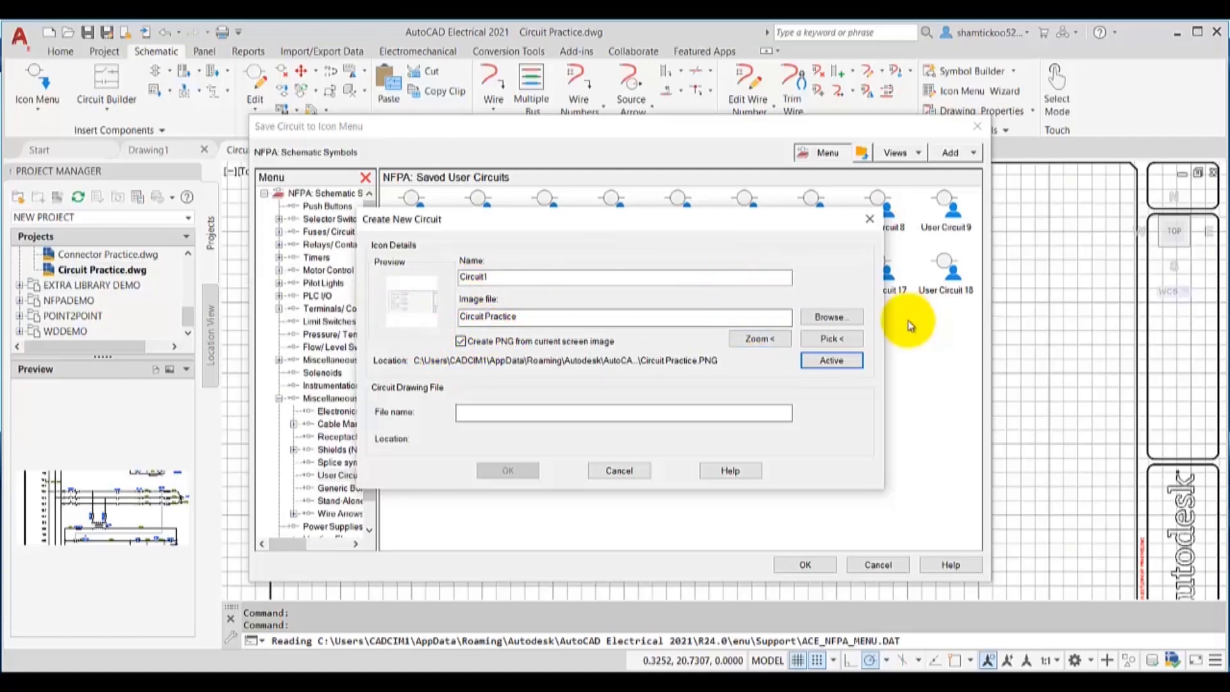
pyautogui.click(619, 471)
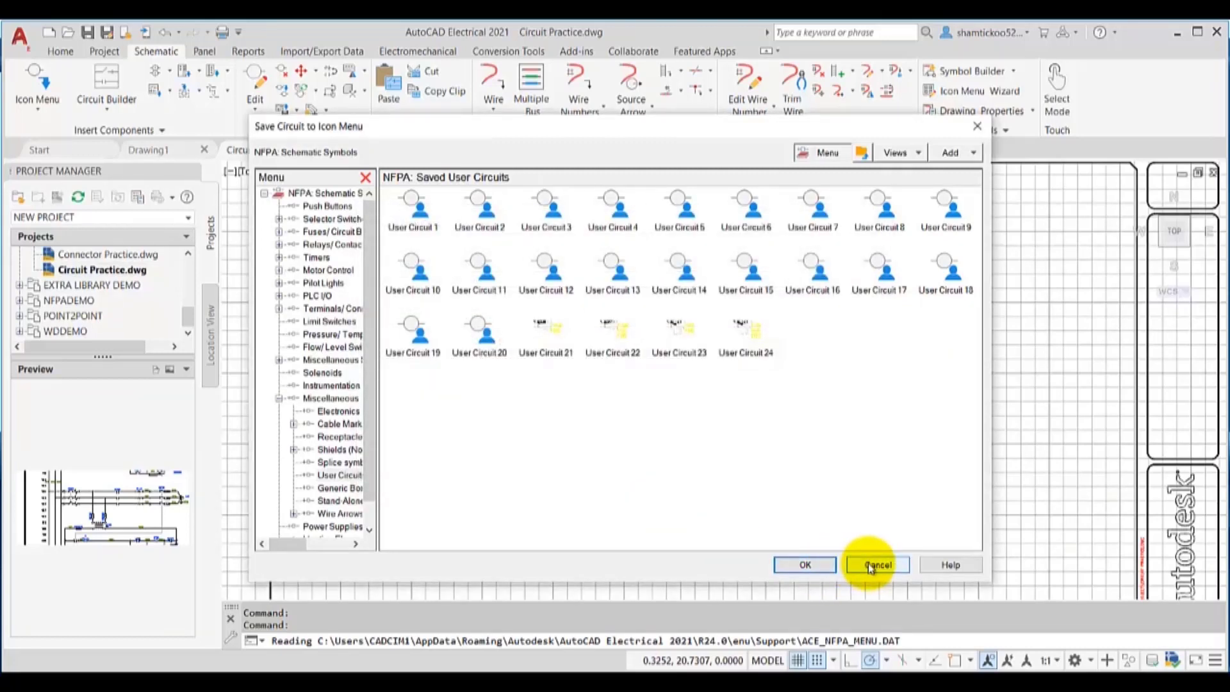
pyautogui.click(872, 566)
# Erase the title block and border frame surrounding the ladder circuits.
pyautogui.scroll(-3, 756, 494)
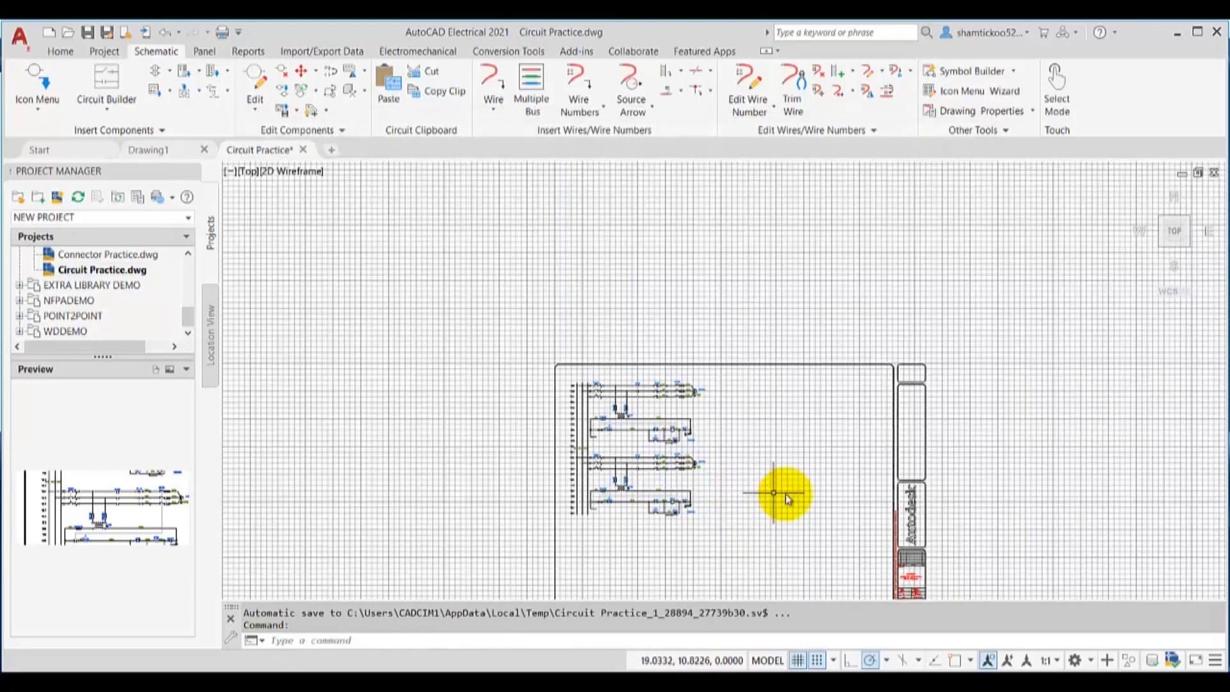
pyautogui.moveTo(823, 494); pyautogui.dragTo(791, 423, button='middle')
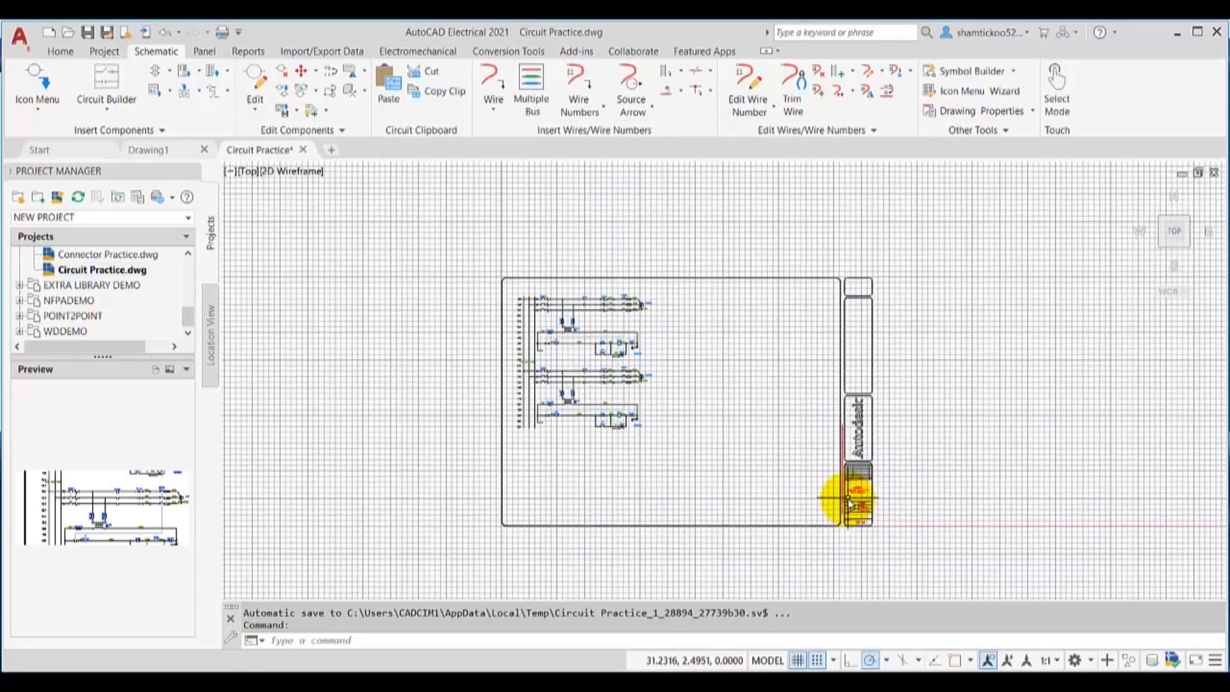
pyautogui.moveTo(859, 549)
pyautogui.mouseDown()
pyautogui.moveTo(742, 426)
pyautogui.moveTo(878, 230)
pyautogui.moveTo(936, 378)
pyautogui.mouseUp()
pyautogui.press('Delete')
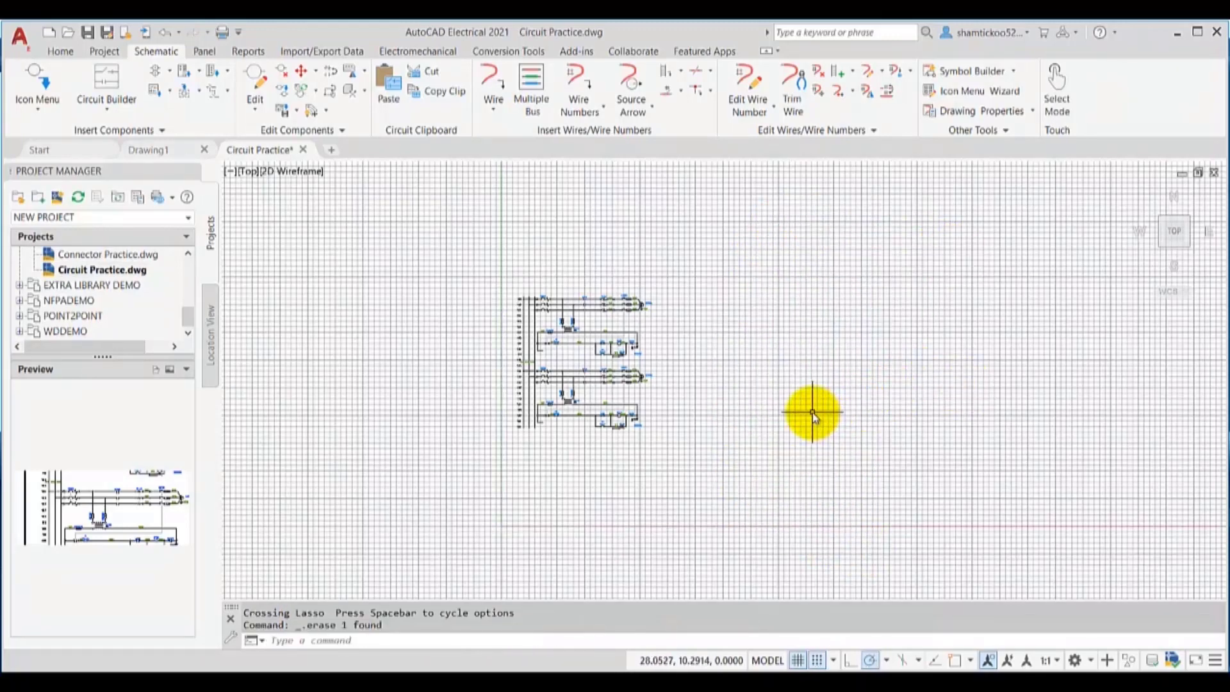
# Add a new circuit named Circuit1 to the saved user circuits, using the active drawing's name, Circuit Practice, for its image file.
pyautogui.scroll(2, 812, 413)
pyautogui.moveTo(785, 415); pyautogui.dragTo(878, 450, button='middle')
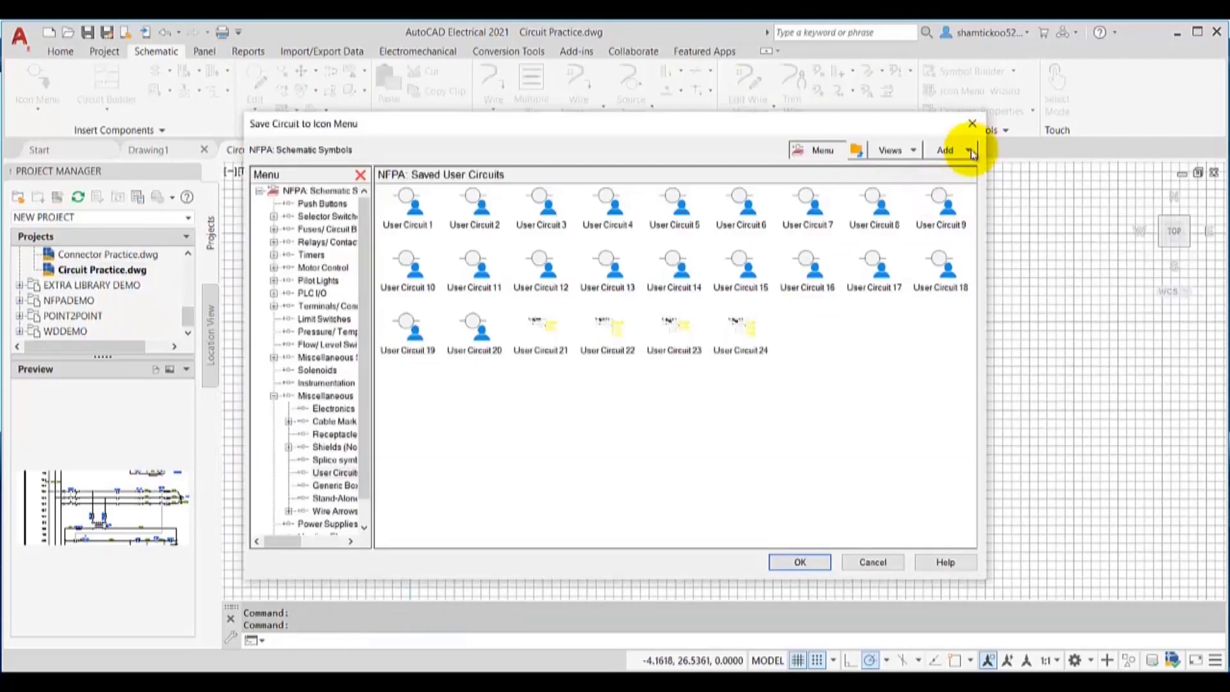
pyautogui.click(968, 150)
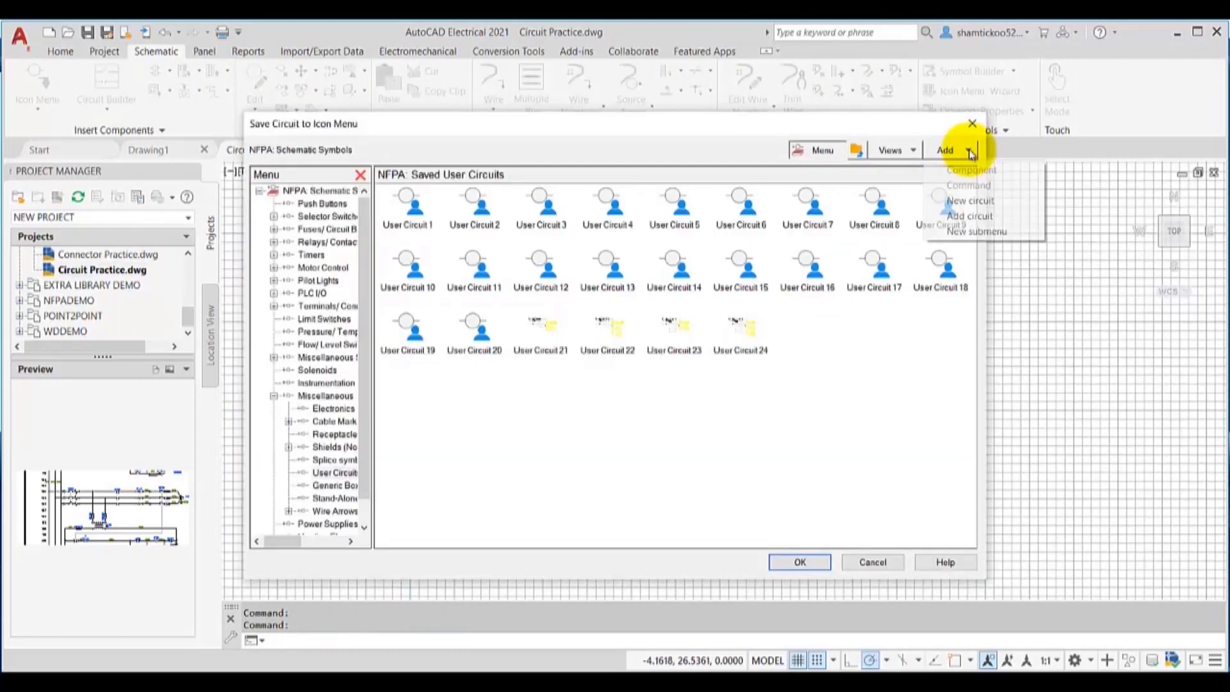
pyautogui.click(964, 202)
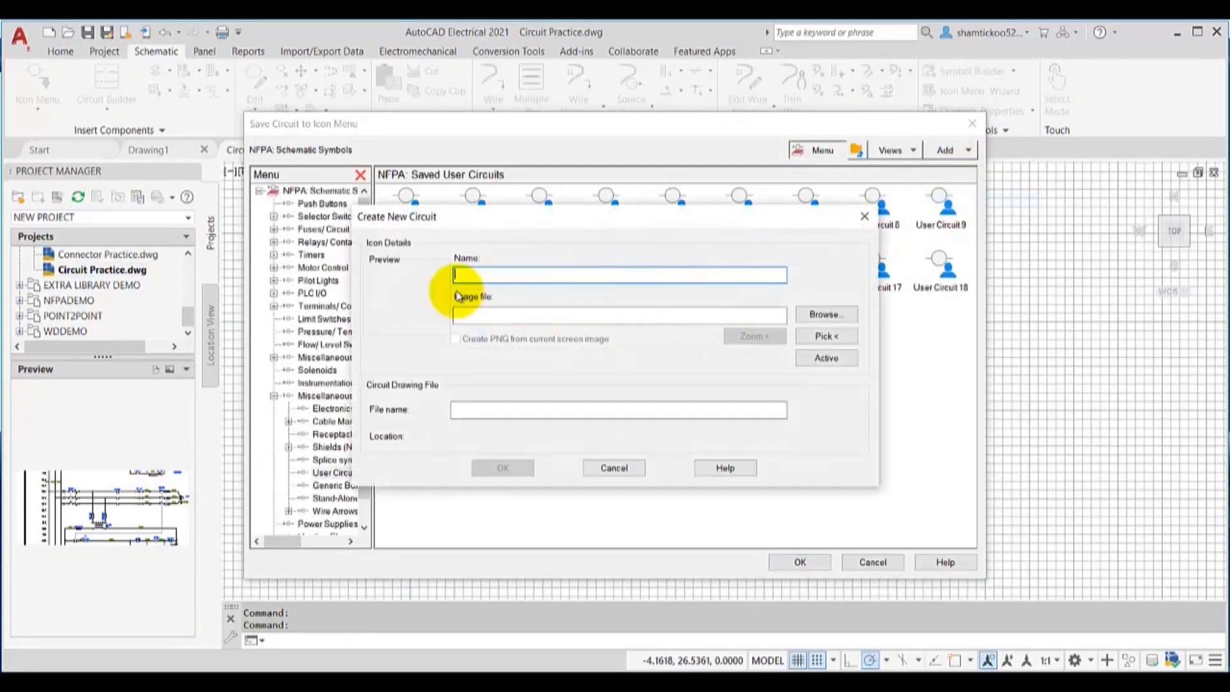
pyautogui.write('Circuit1')
pyautogui.click(827, 359)
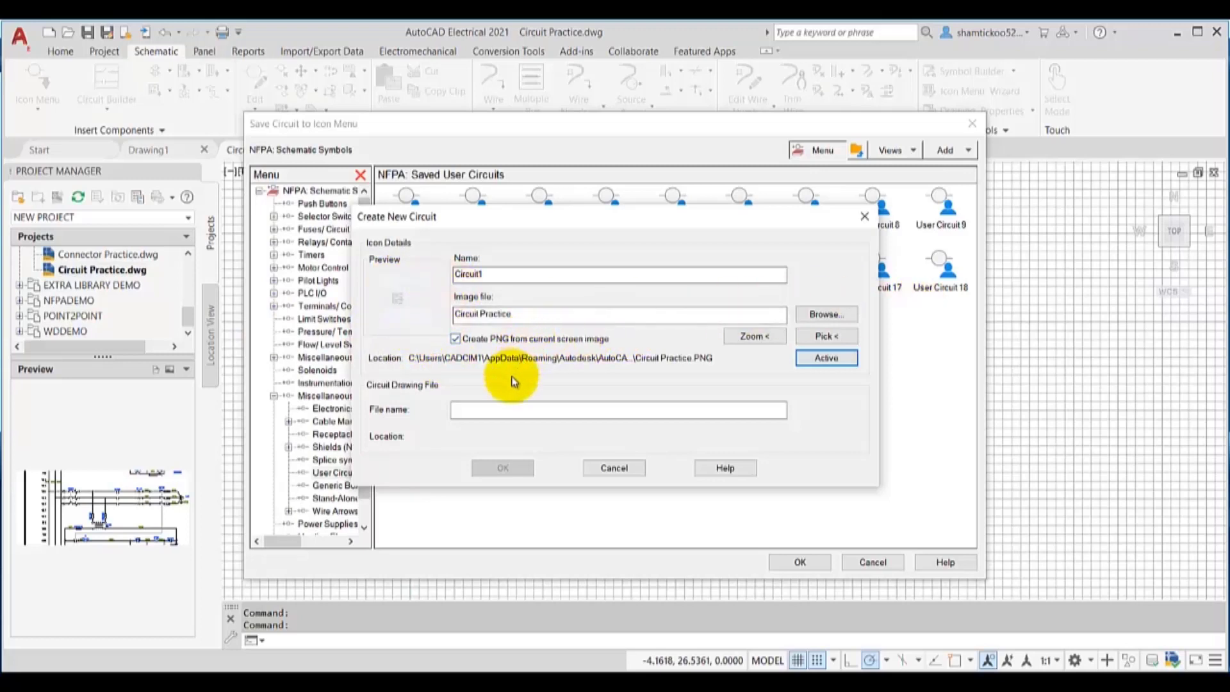
# Name the circuit drawing file "Custom citcuit1" and accept the new circuit's settings.
pyautogui.click(488, 411)
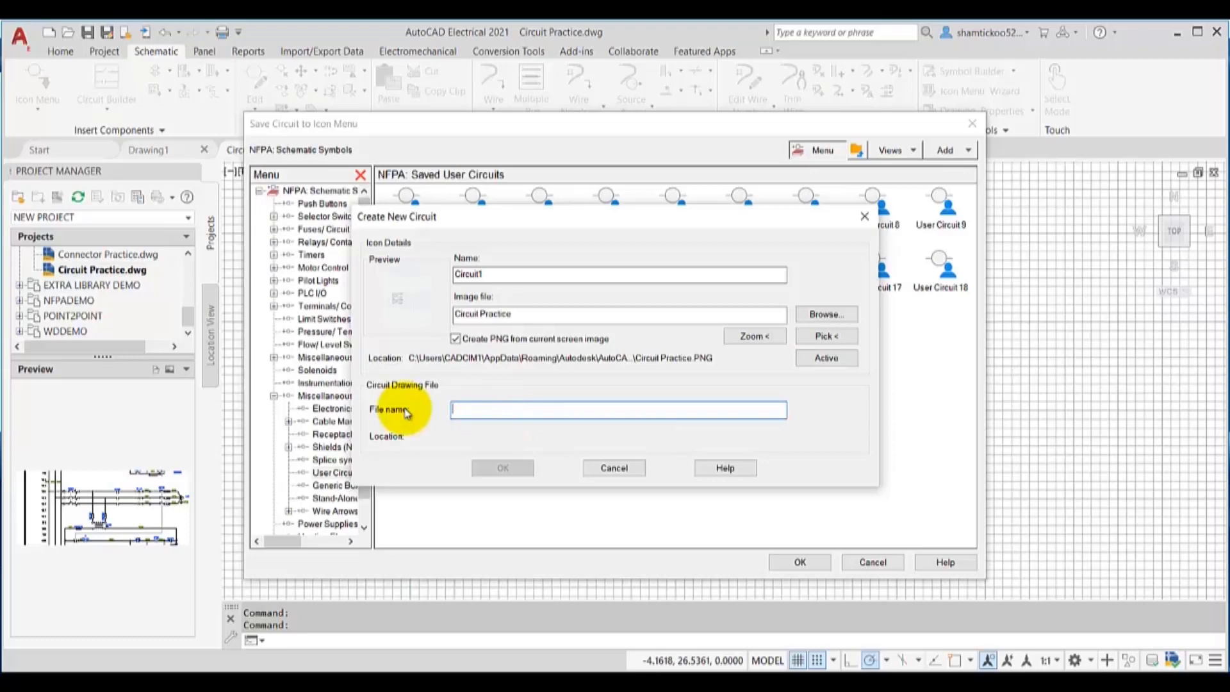
pyautogui.write('Cust')
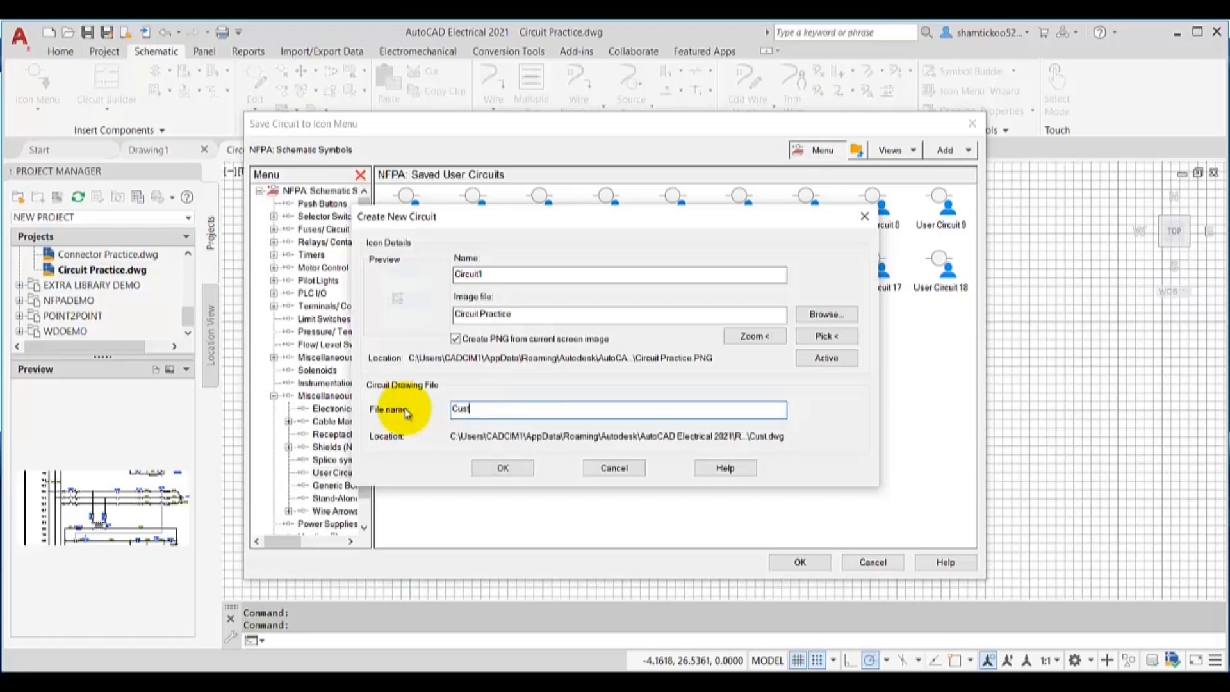
pyautogui.write('om citcuit1')
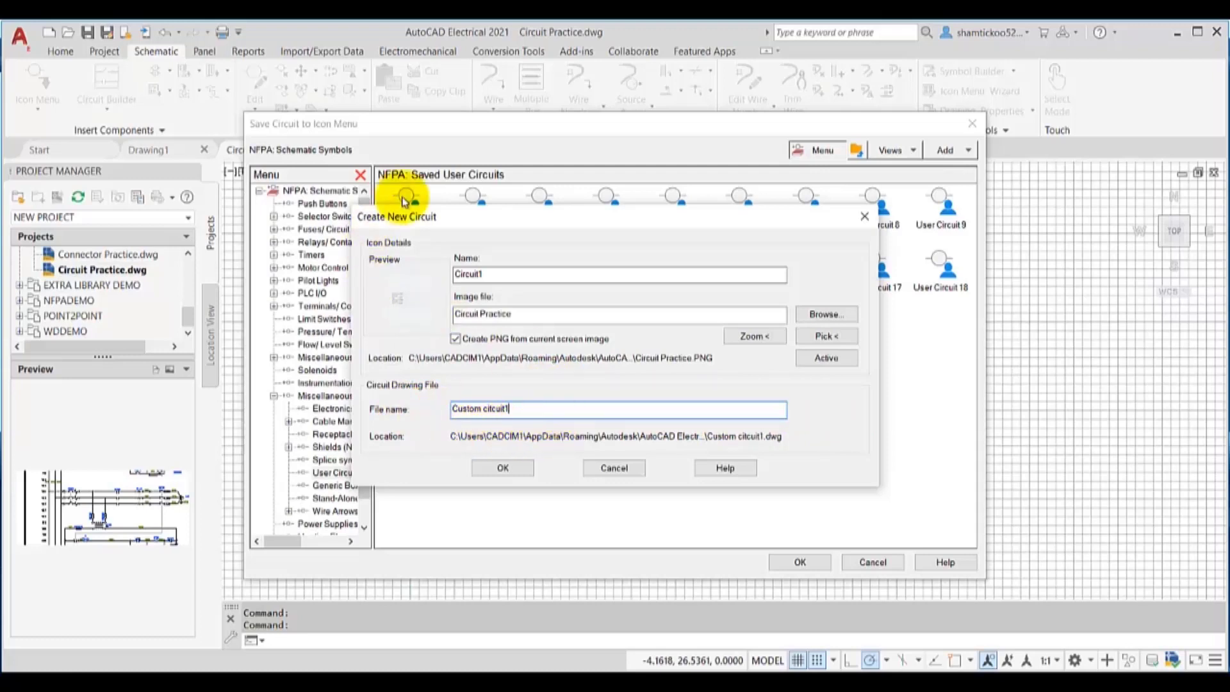
pyautogui.click(509, 472)
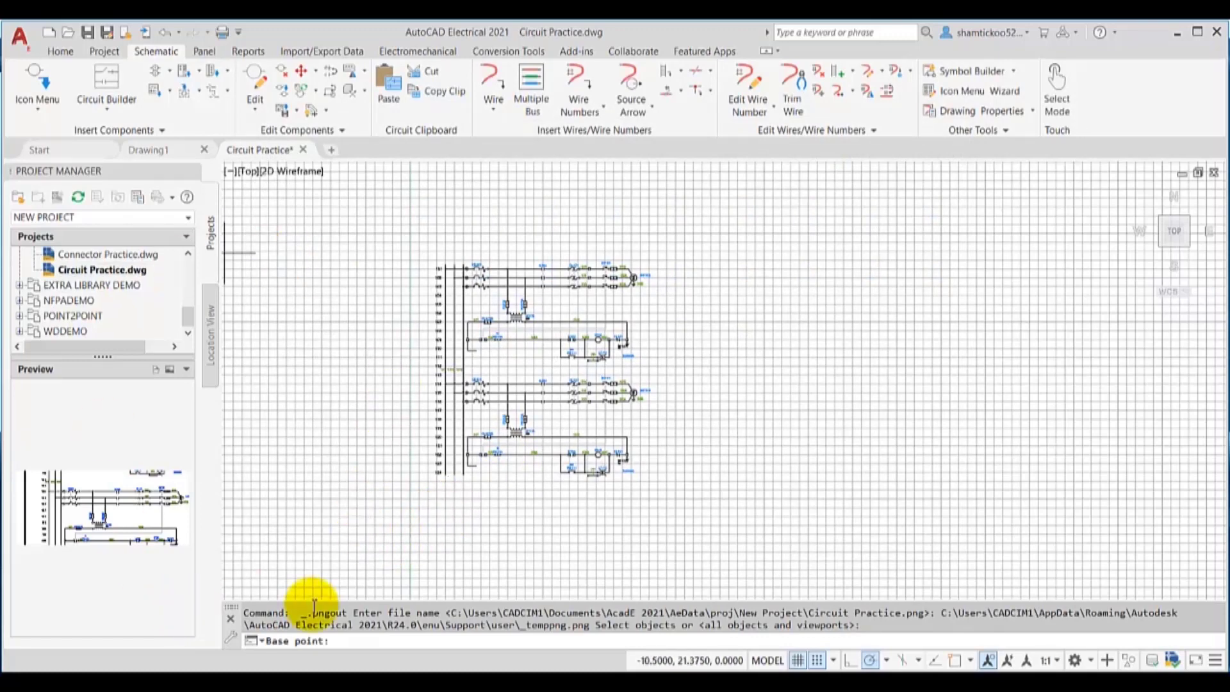
# Set the base point at the upper end of the first ladder rail, include both complete circuits as objects, and save Circuit1 to the icon menu.
pyautogui.scroll(3, 436, 264)
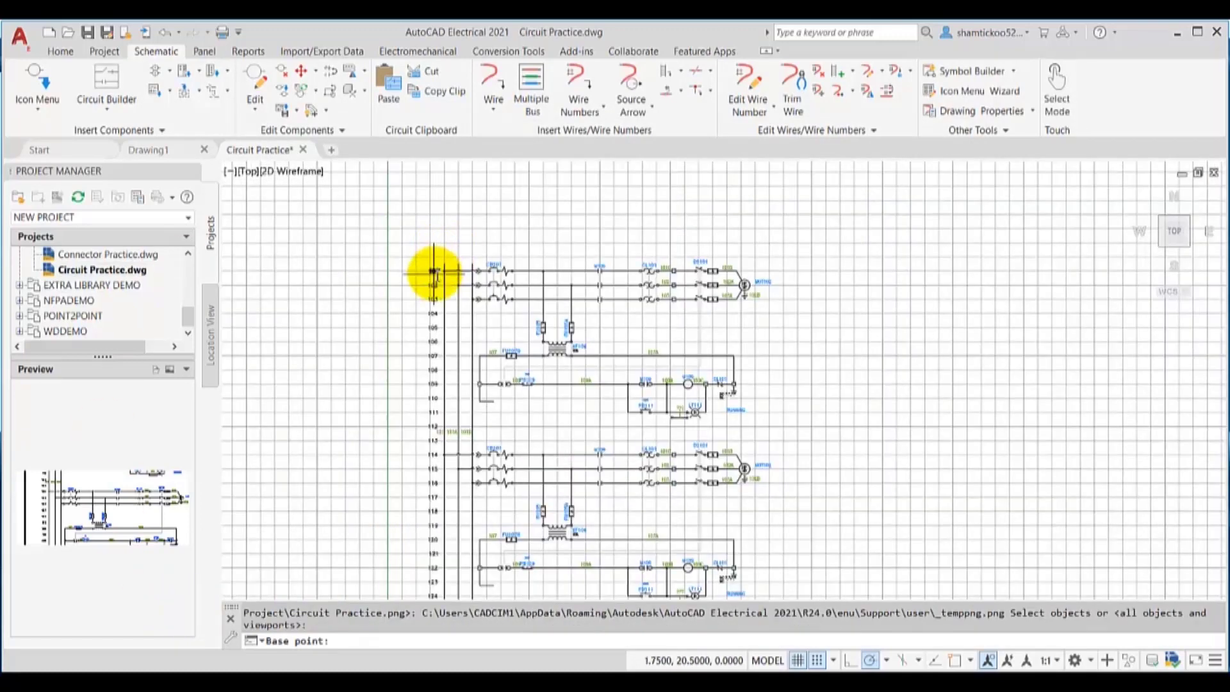
pyautogui.click(444, 269)
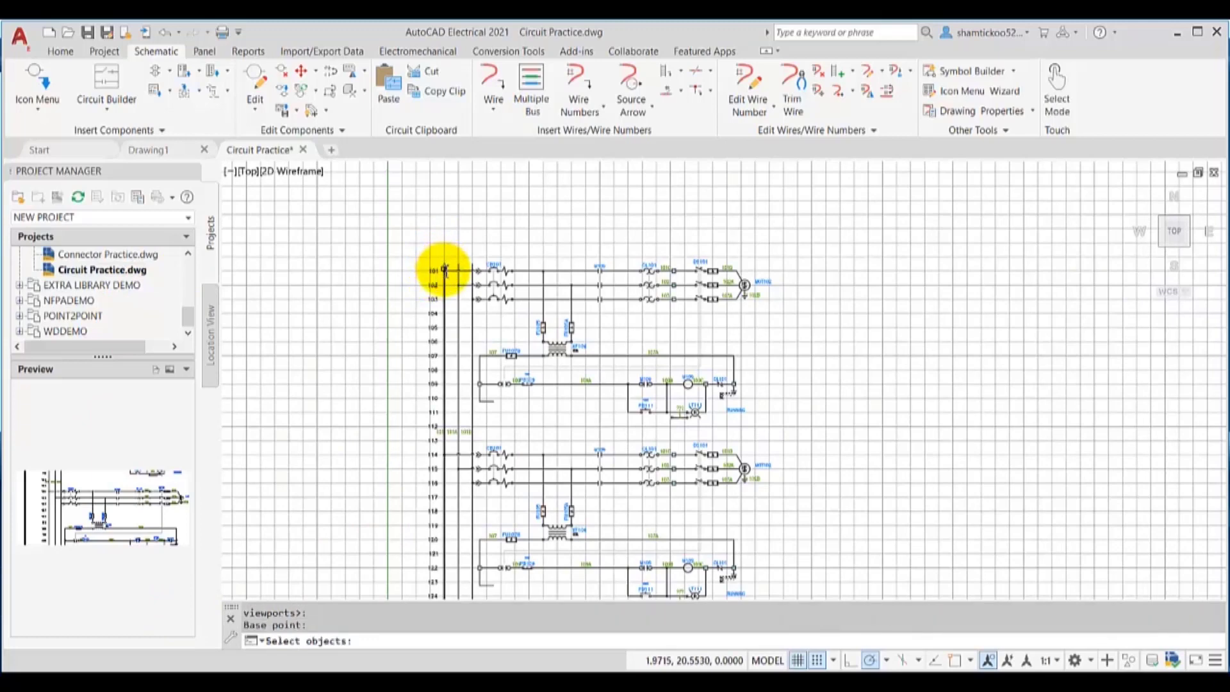
pyautogui.scroll(-3, 444, 270)
pyautogui.moveTo(758, 528)
pyautogui.mouseDown()
pyautogui.moveTo(418, 406)
pyautogui.moveTo(445, 283)
pyautogui.moveTo(712, 238)
pyautogui.mouseUp()
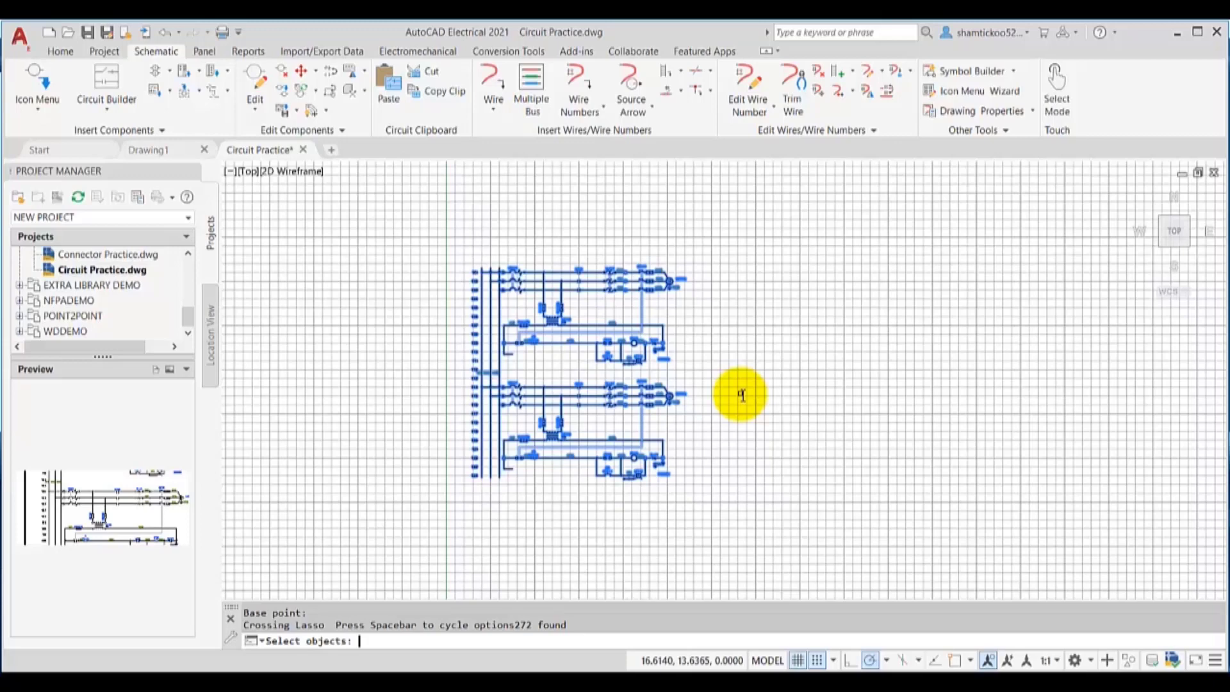
pyautogui.press('Return')
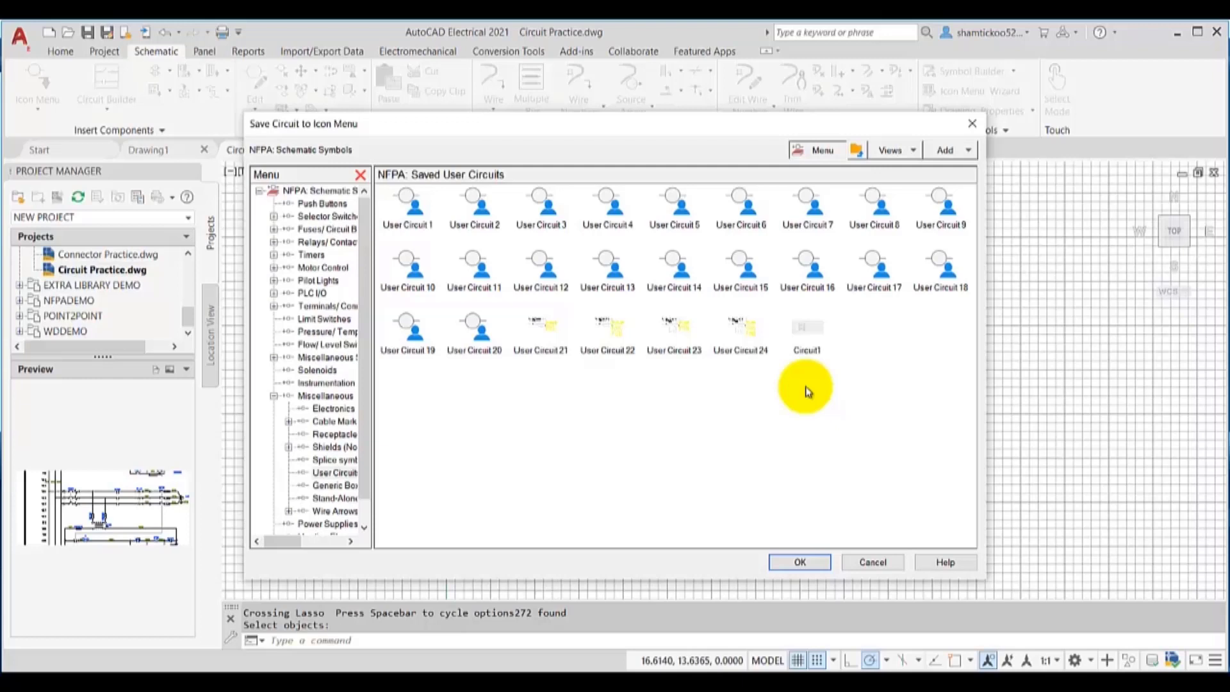
pyautogui.click(801, 562)
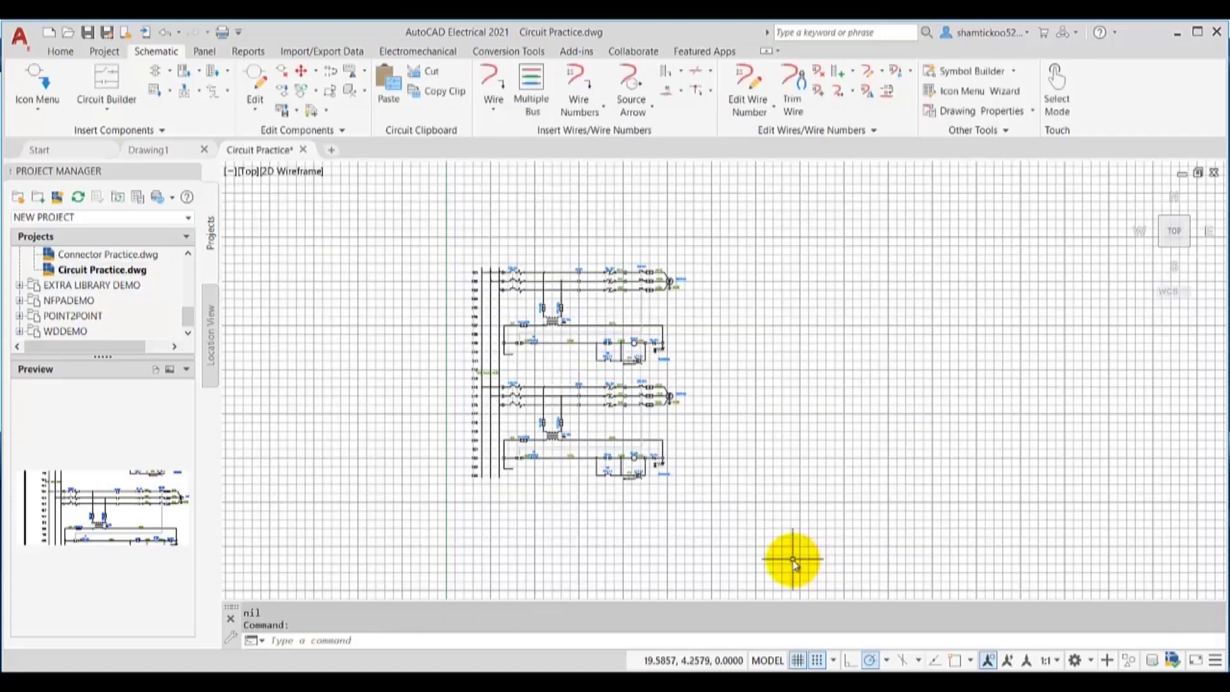